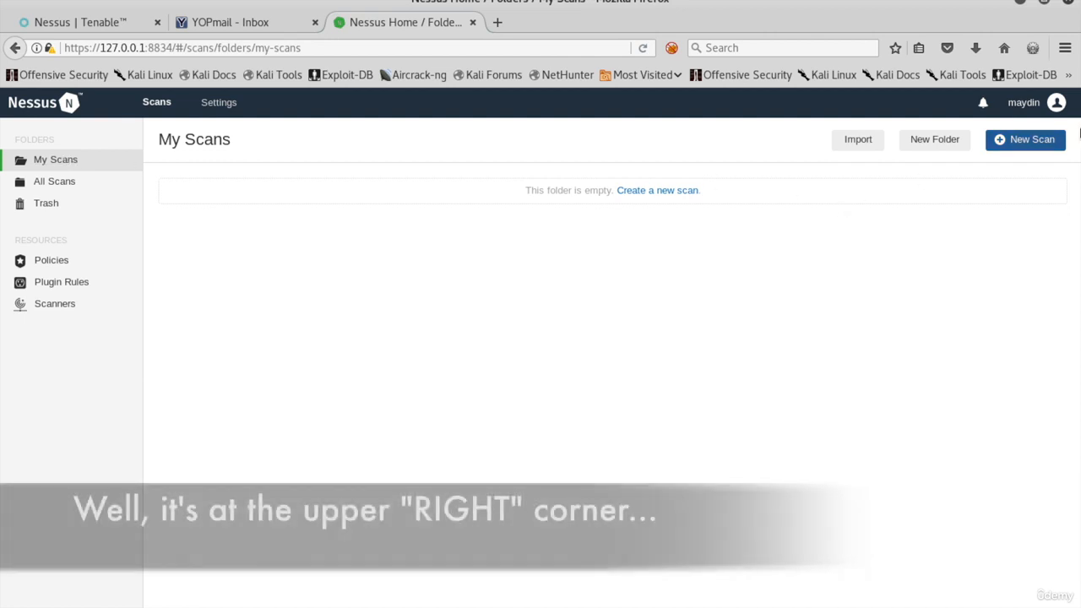
- Start a new scan from the user-defined myPolicy template
left_click(1028, 142)
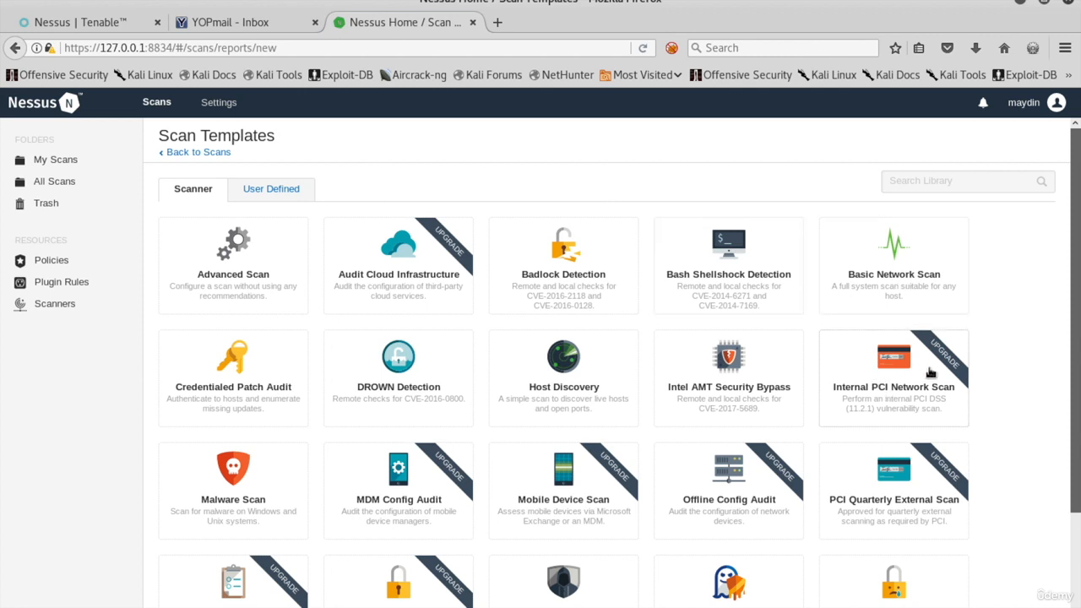
left_click(899, 403)
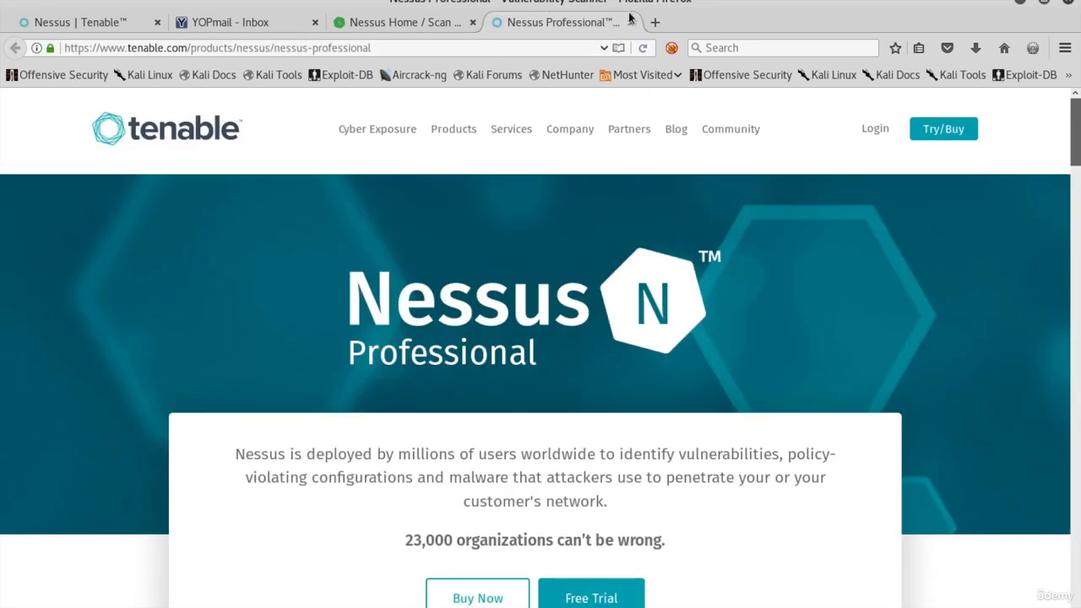
left_click(632, 23)
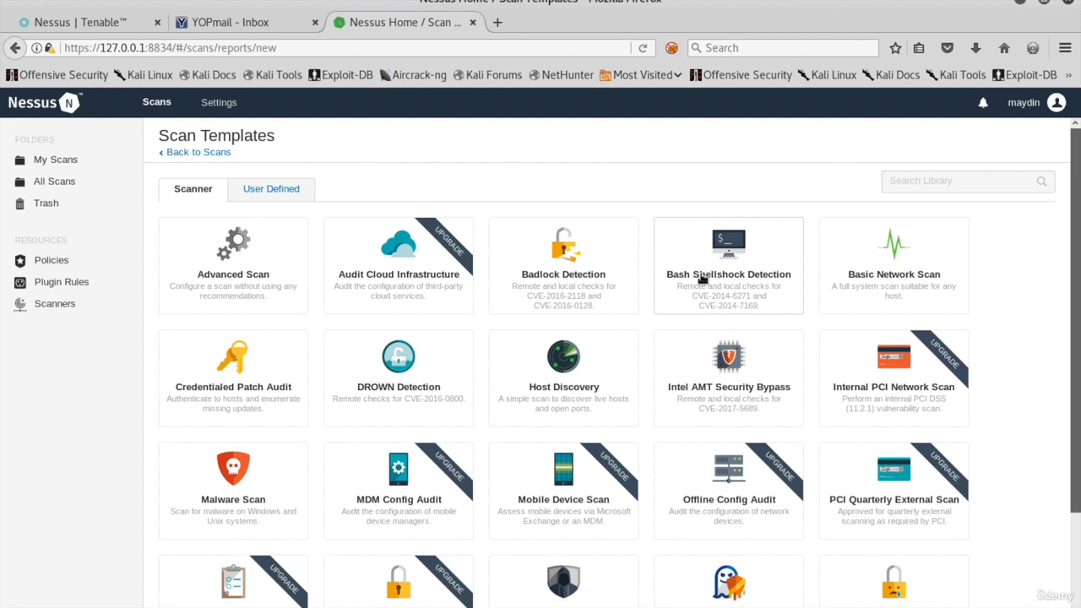
left_click(261, 196)
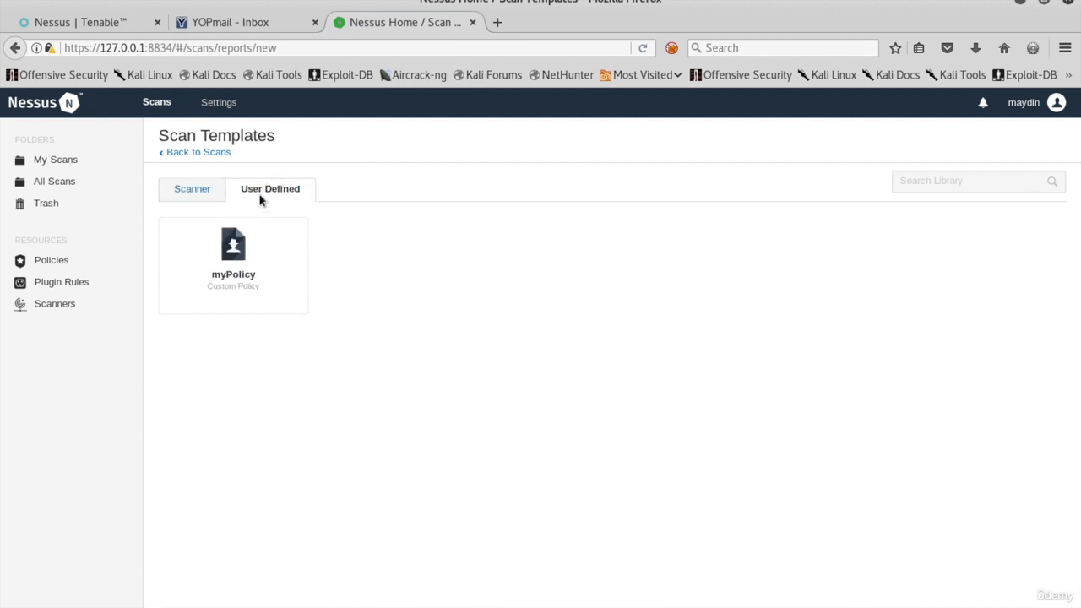
left_click(269, 288)
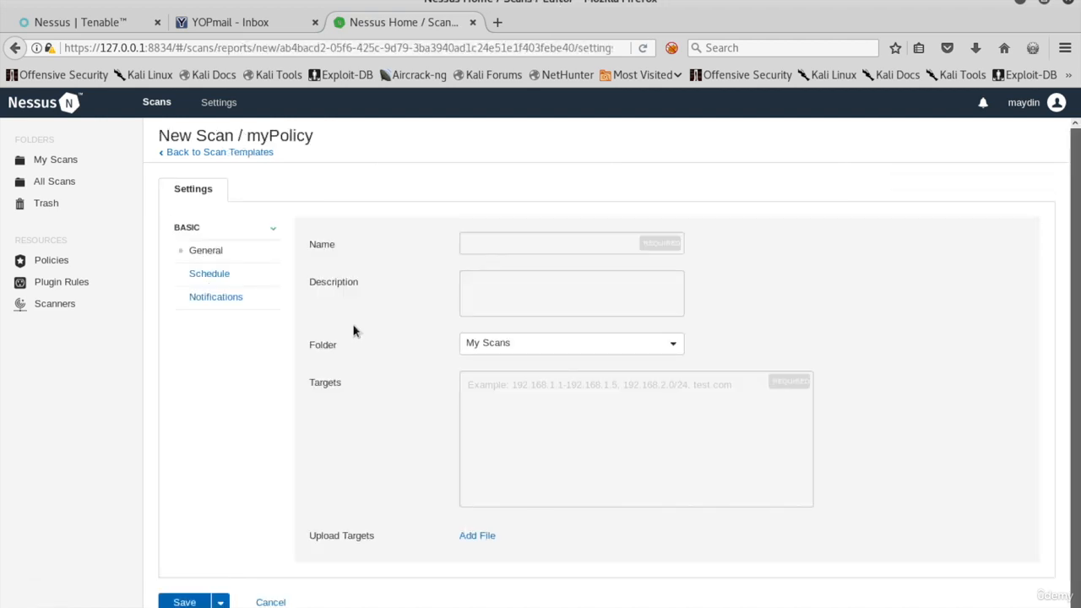
- Name the scan myScan and enter The First One as its description
left_click(509, 247)
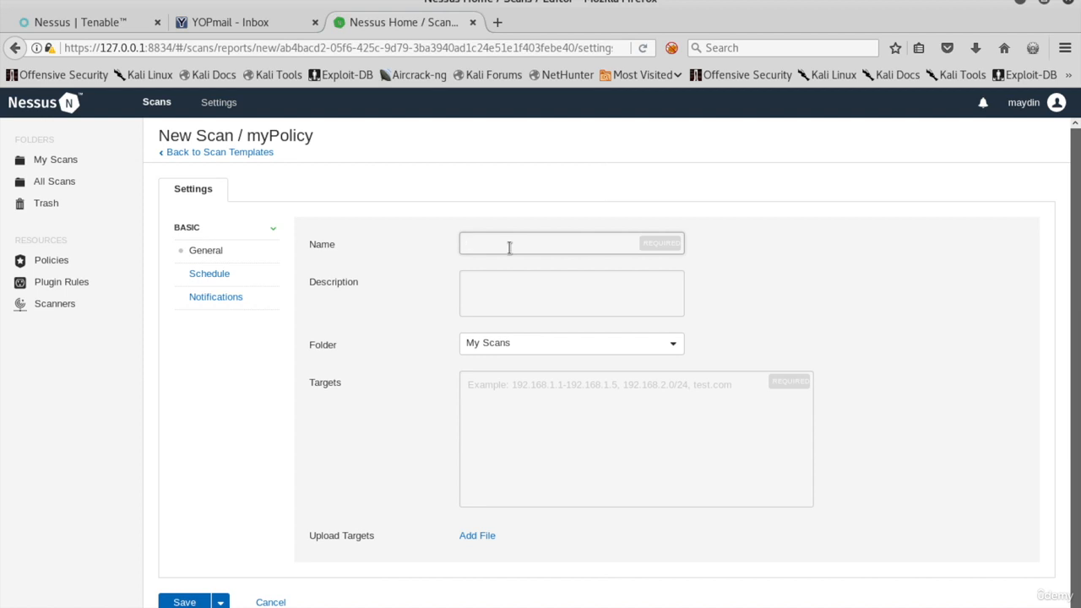
type("myScan")
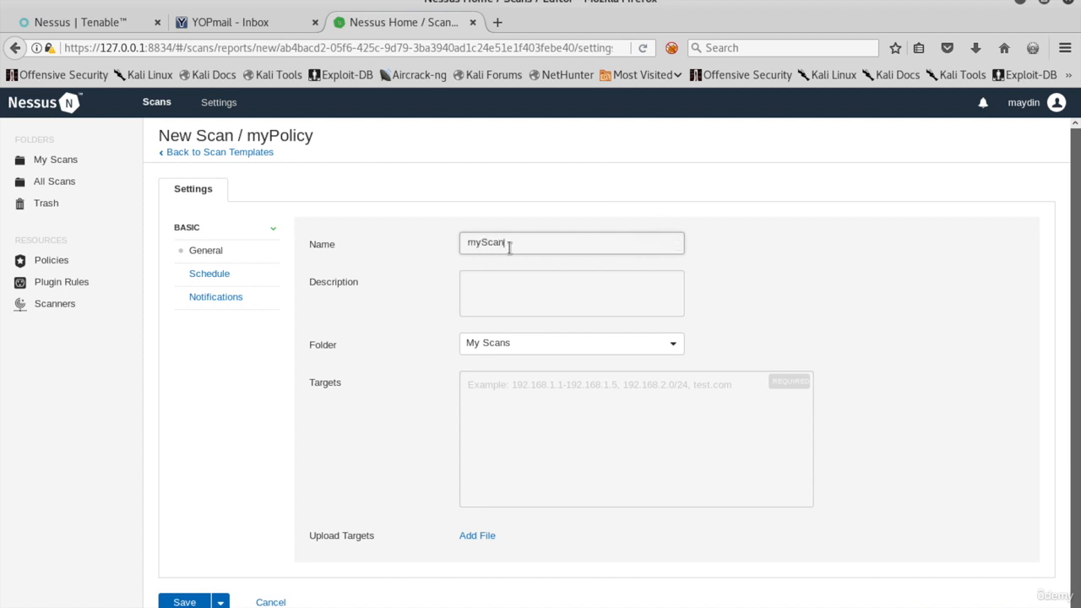
key("Tab")
type("The Fi")
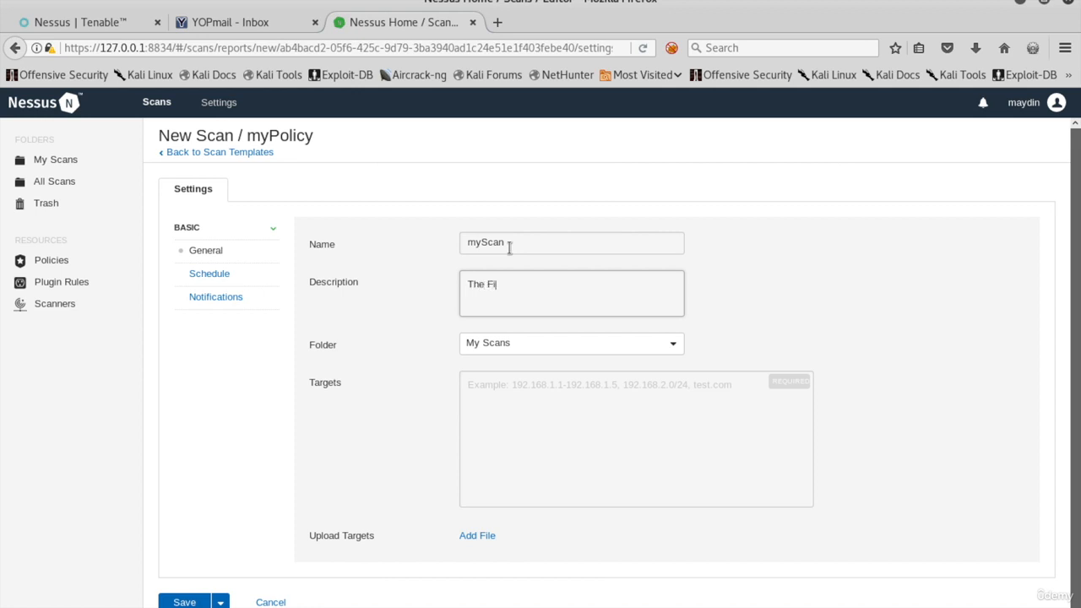
type("rst One")
key("Tab")
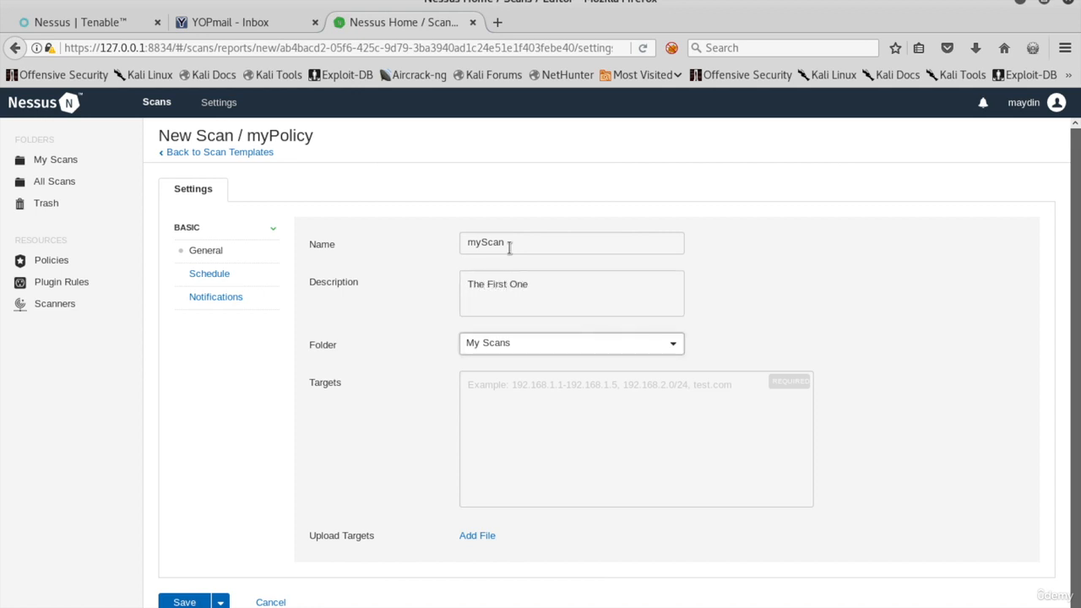
- Keep the scan in the My Scans folder and enter the targets 172.16.99.139 and 172.16.99.206
left_click(598, 348)
left_click(598, 348)
left_click(593, 397)
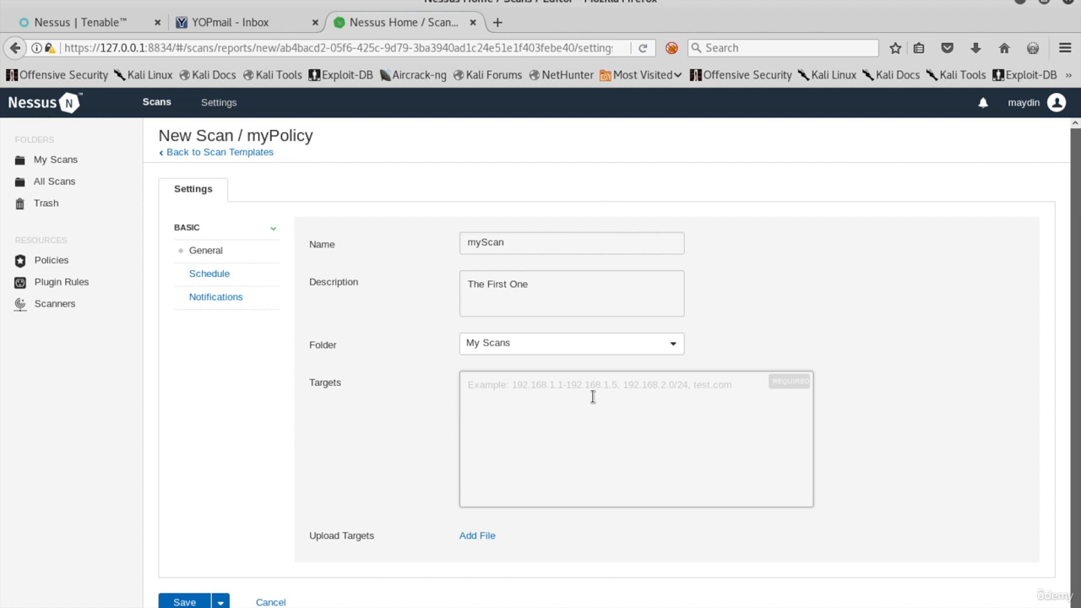
type("172.16.99")
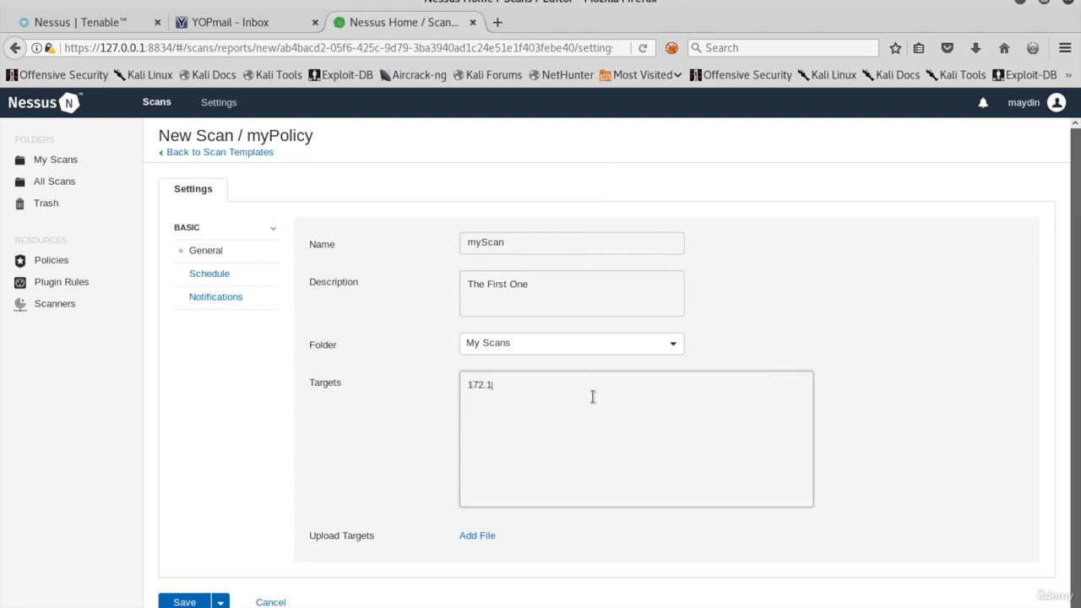
type(".139 ")
type("172.16.99.2")
type("06")
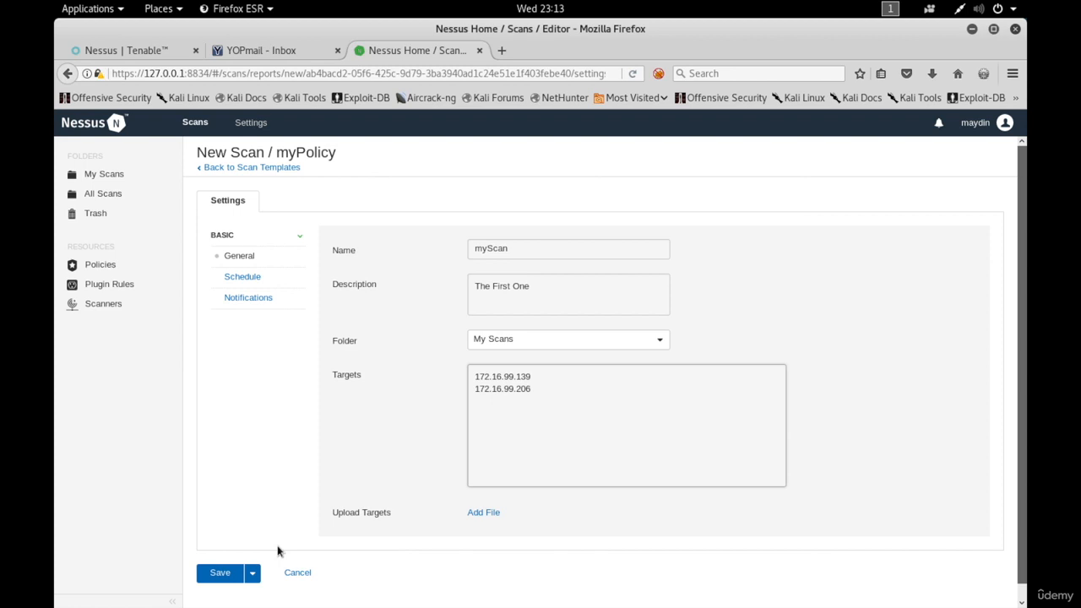
- Launch the scan directly from its settings and open the results of the running myScan
left_click(252, 574)
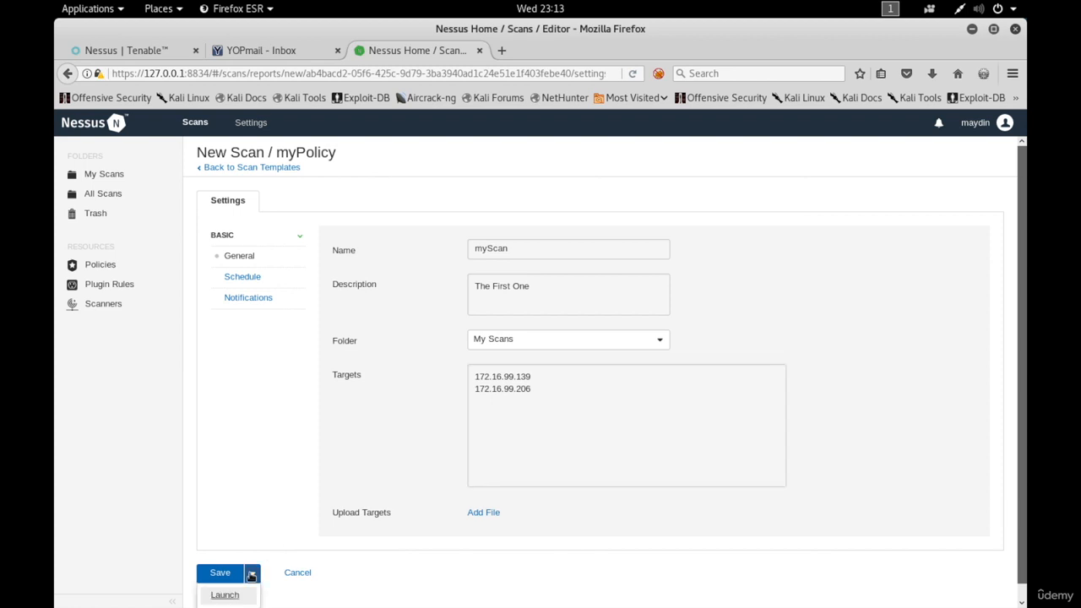
left_click(231, 596)
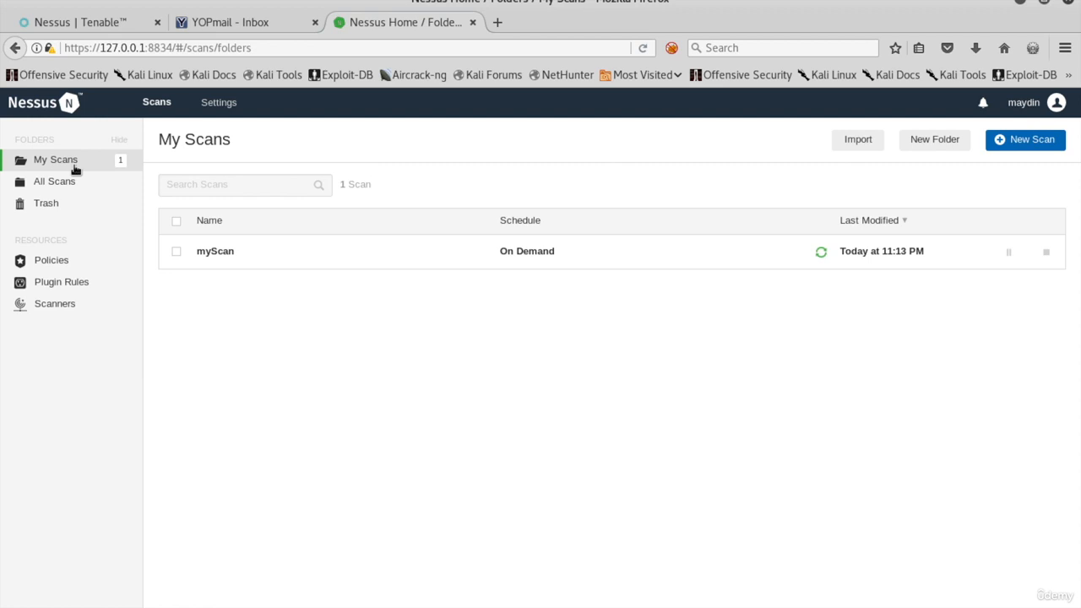
left_click(216, 254)
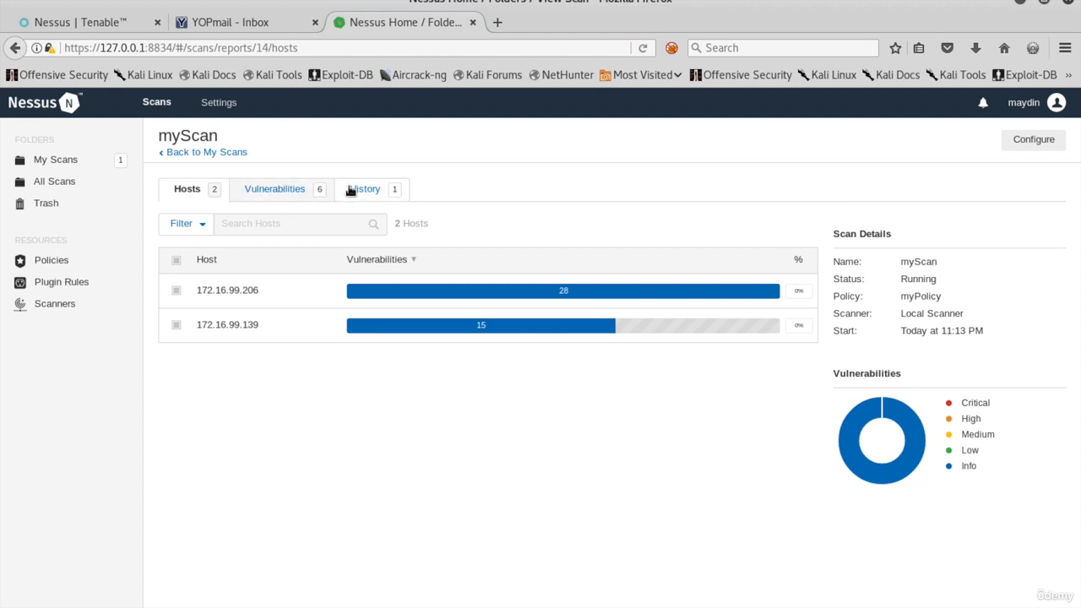
- Look through myScan's vulnerabilities list, then return to the host list and check the severity legend
left_click(278, 194)
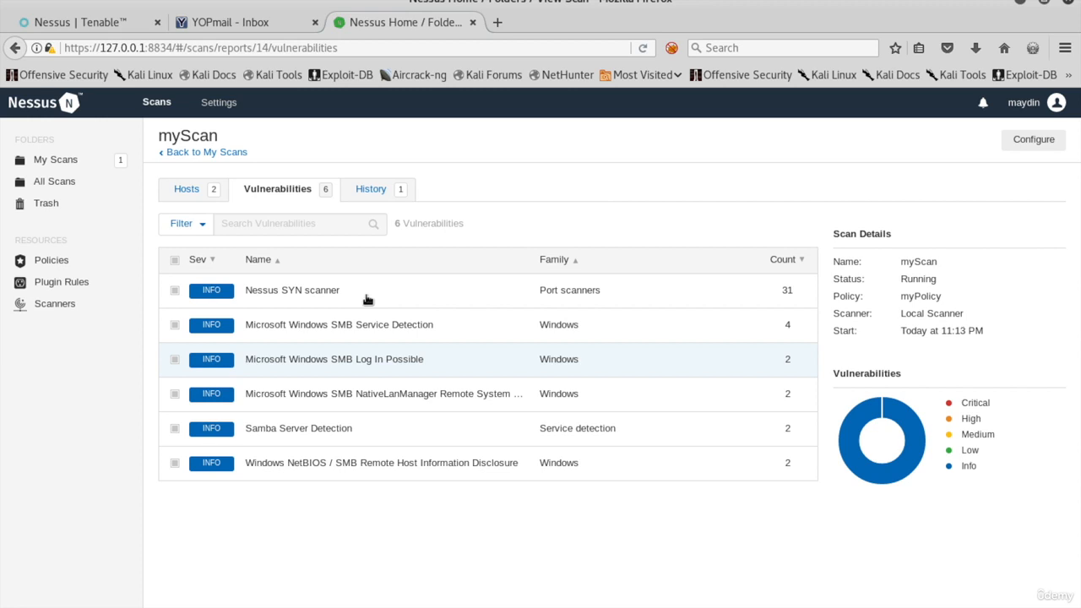
left_click(186, 188)
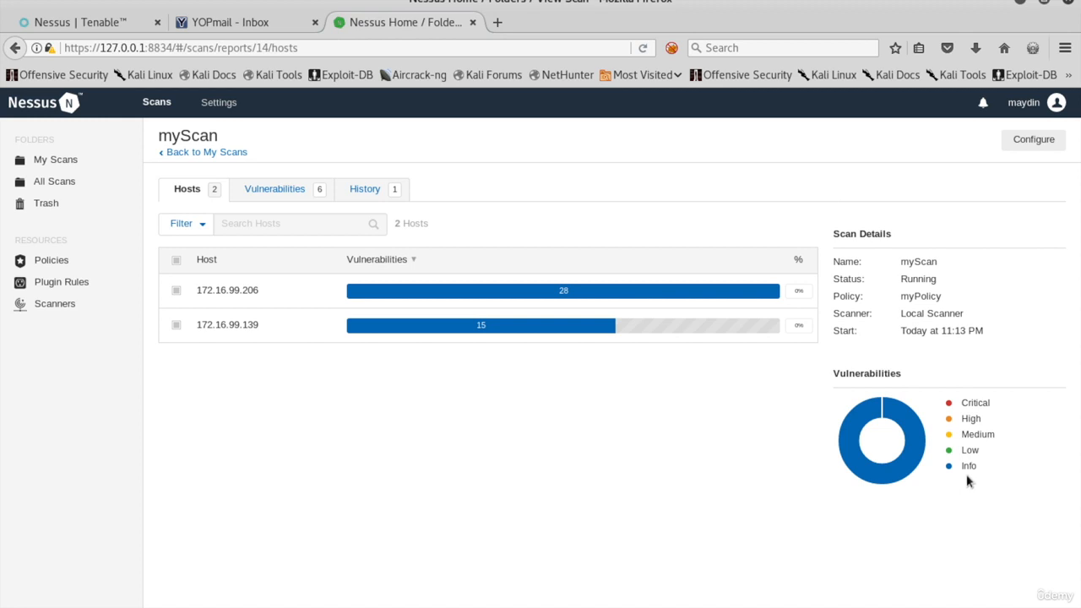
mouse_move(982, 468)
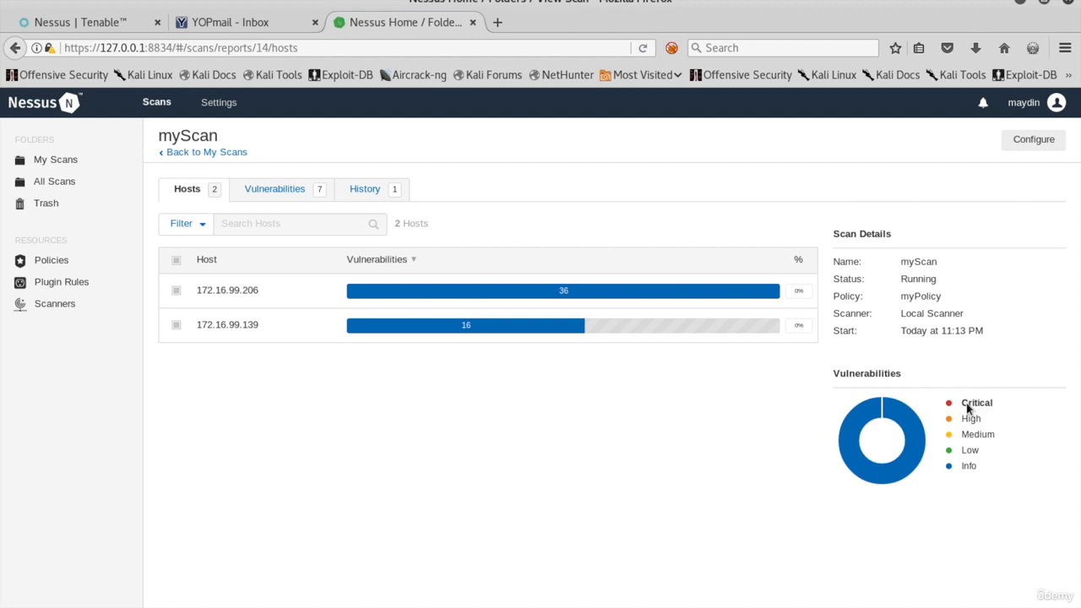
- Examine the vulnerabilities of host 172.16.99.206 repeatedly while the scan runs, returning to the host list each time
left_click(216, 292)
left_click(203, 153)
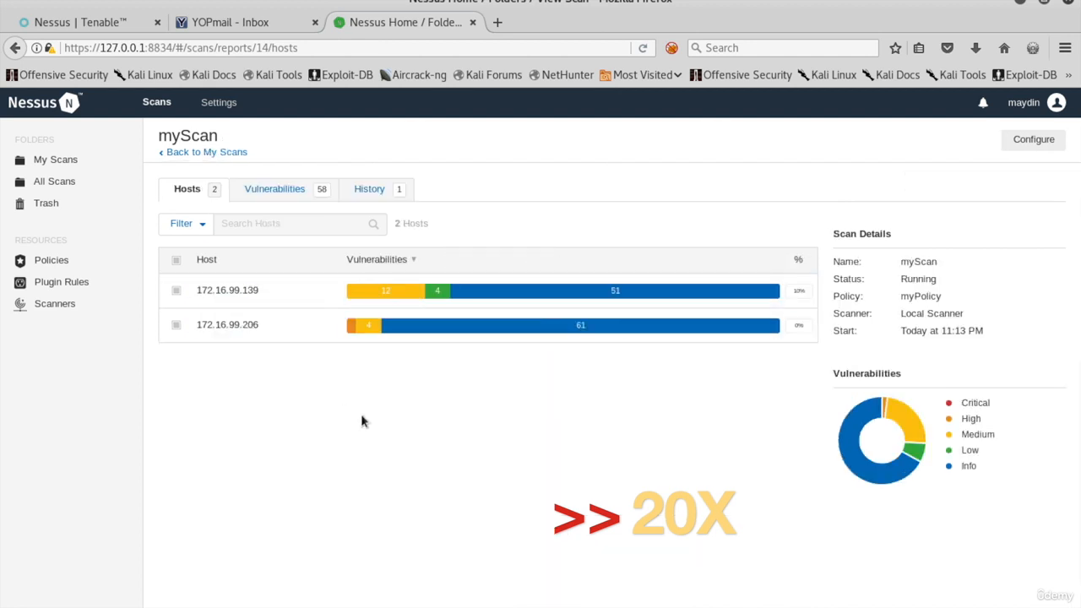
left_click(228, 325)
left_click(202, 153)
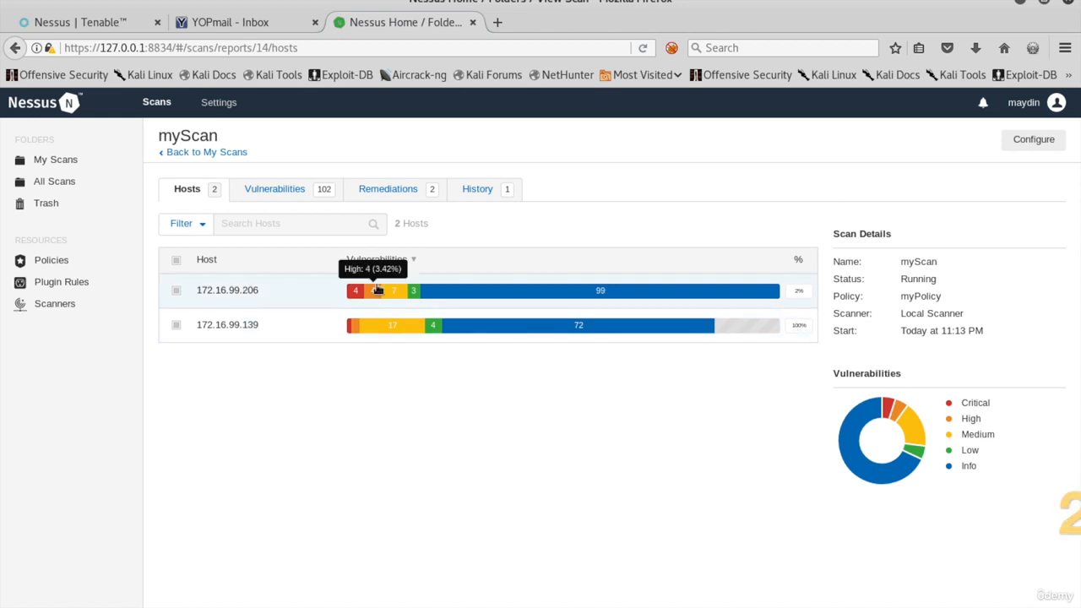
left_click(454, 290)
scroll(264, 302, "down", 5)
scroll(264, 302, "up", 5)
left_click(196, 153)
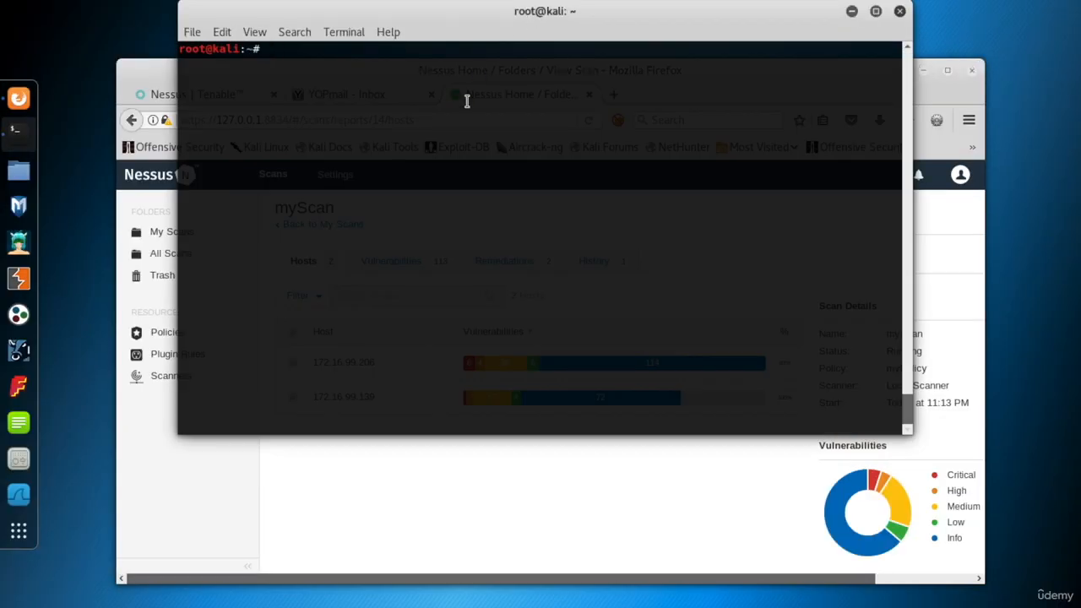
- Ping 172.16.99.206 from the Kali terminal and stop the ping after a few replies
type("ping 172.16.99.206")
key("Return")
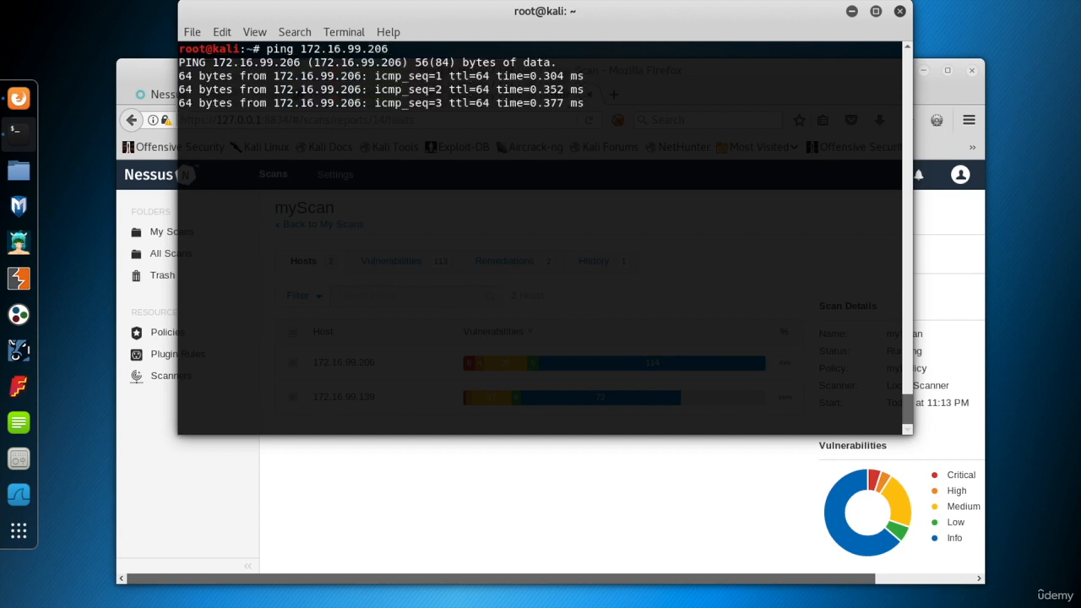
key("ctrl+c")
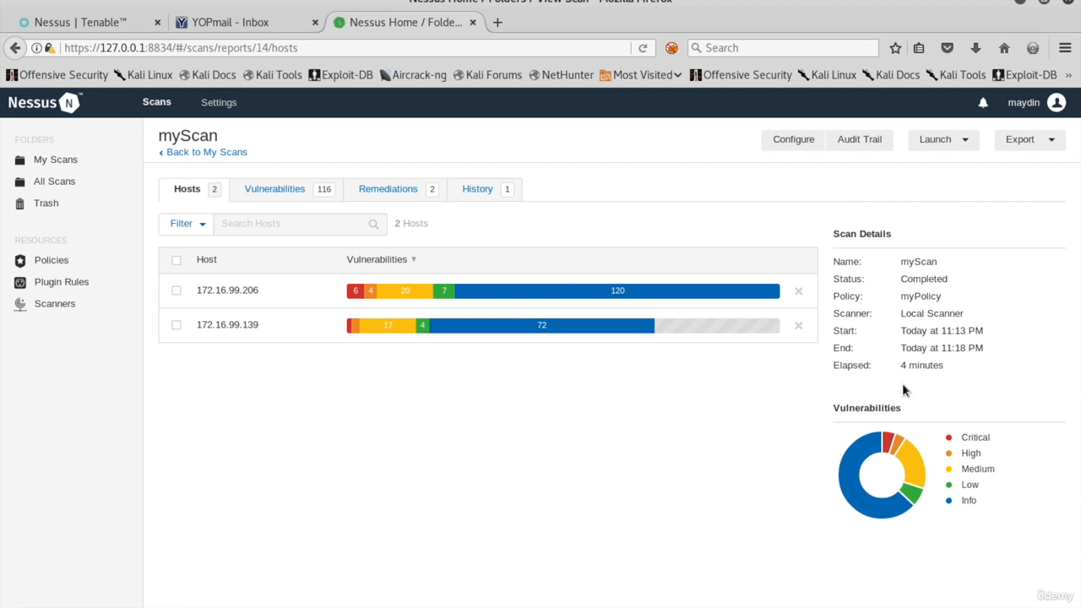
- Open host 172.16.99.206 and review the details of its first Debian OpenSSH/OpenSSL Random Number Generator Weakness finding, including risk and exploit information
left_click(279, 296)
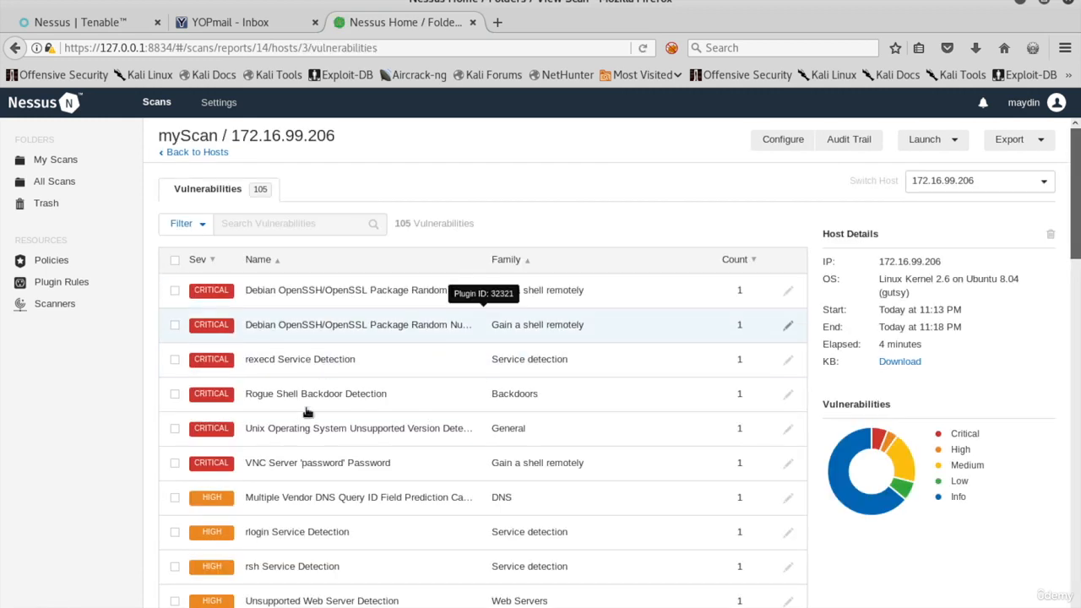
left_click(352, 299)
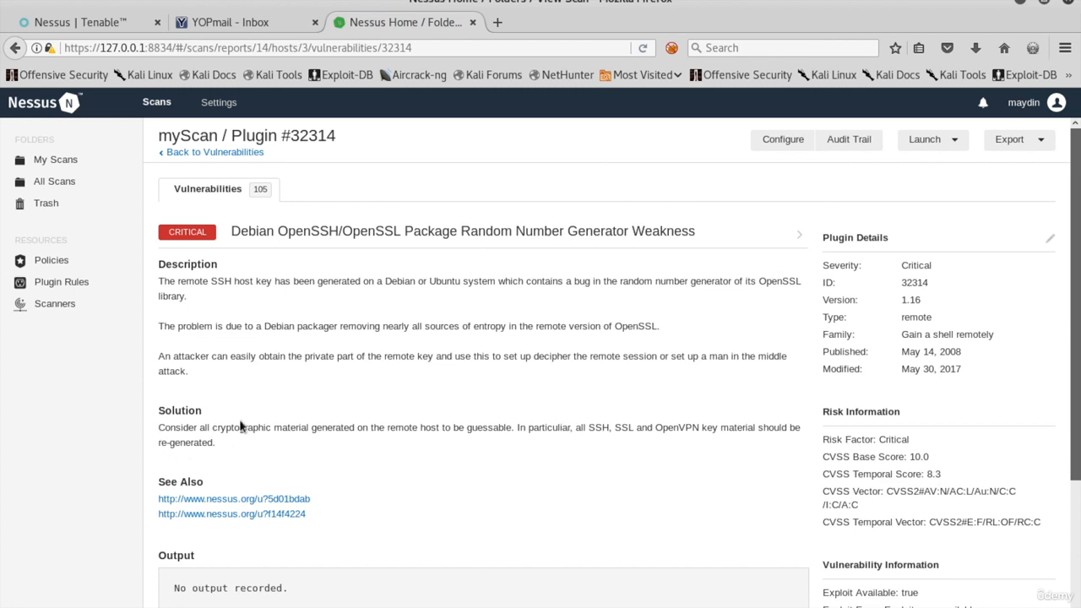
scroll(528, 443, "down", 1)
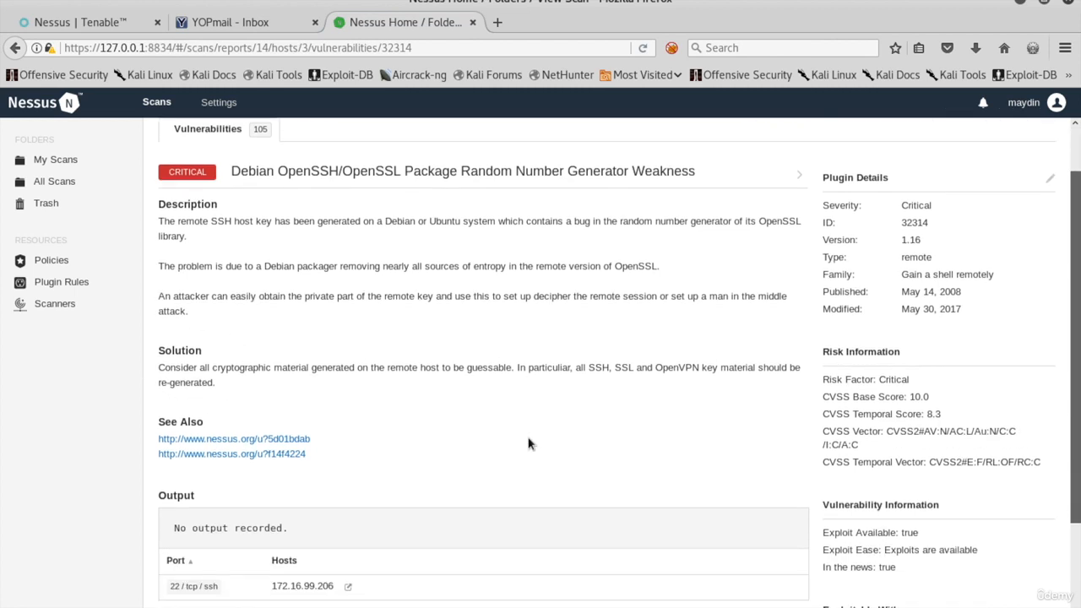
scroll(528, 444, "down", 1)
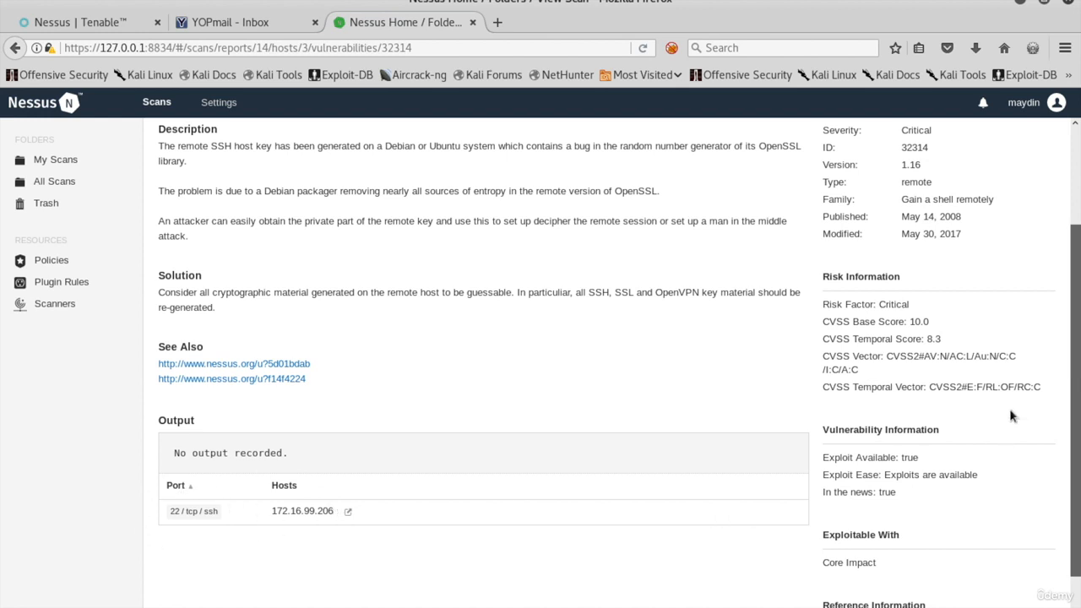
left_click_drag(1079, 372, 1079, 448)
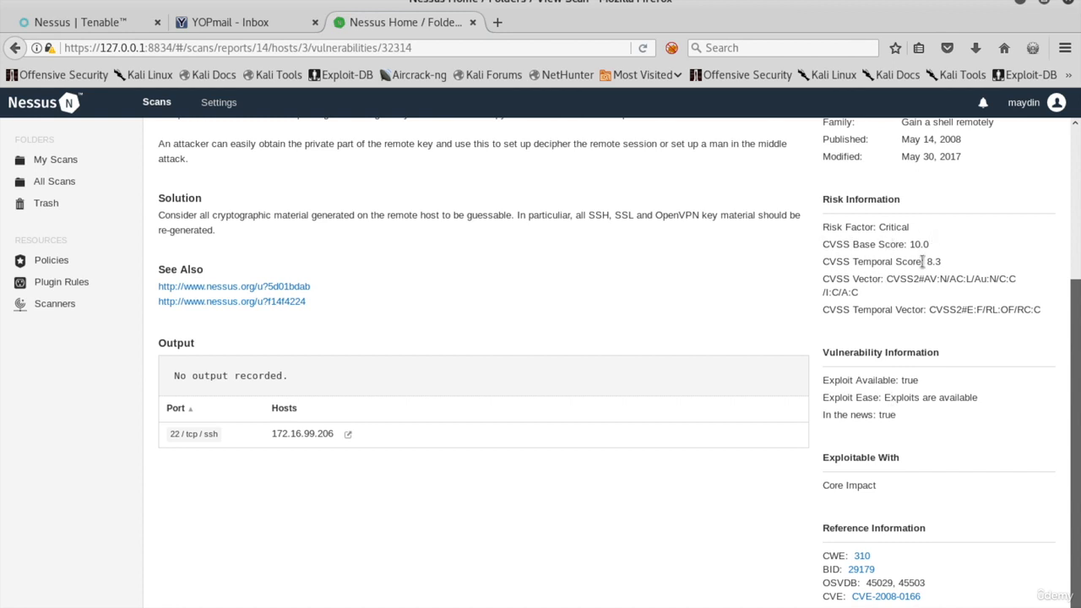
scroll(922, 261, "up", 5)
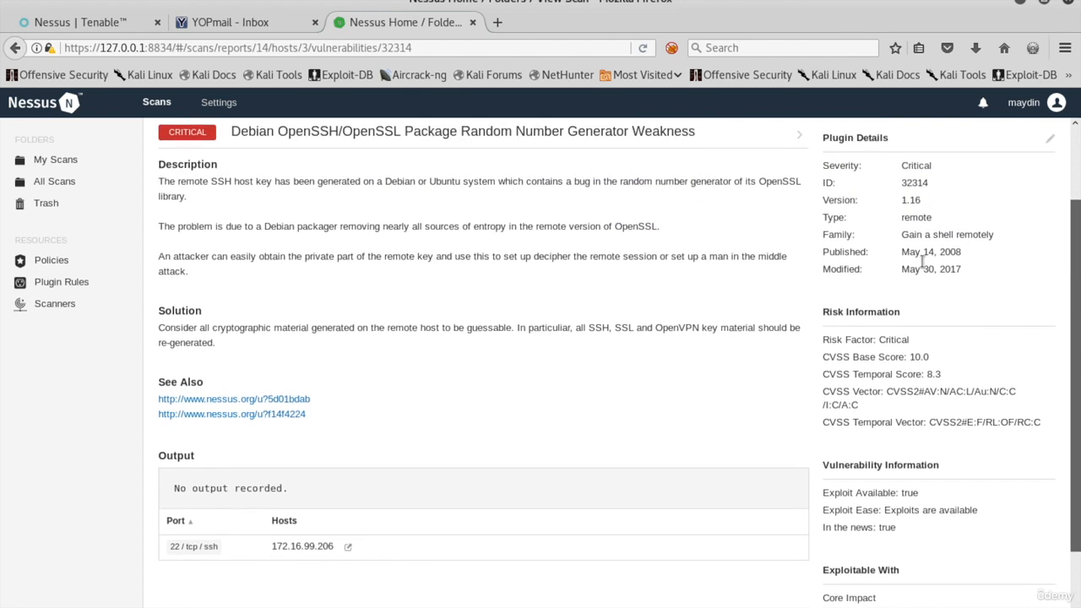
- Return to the host's vulnerabilities and open the critical VNC Server weak-password finding, highlighting the password word in its title
left_click(194, 154)
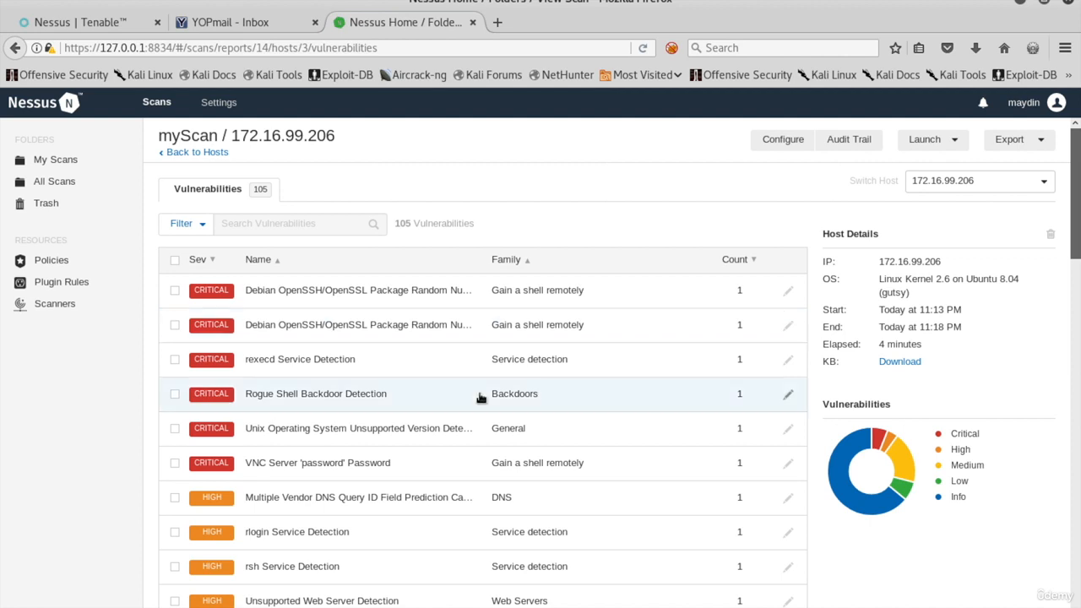
left_click(358, 473)
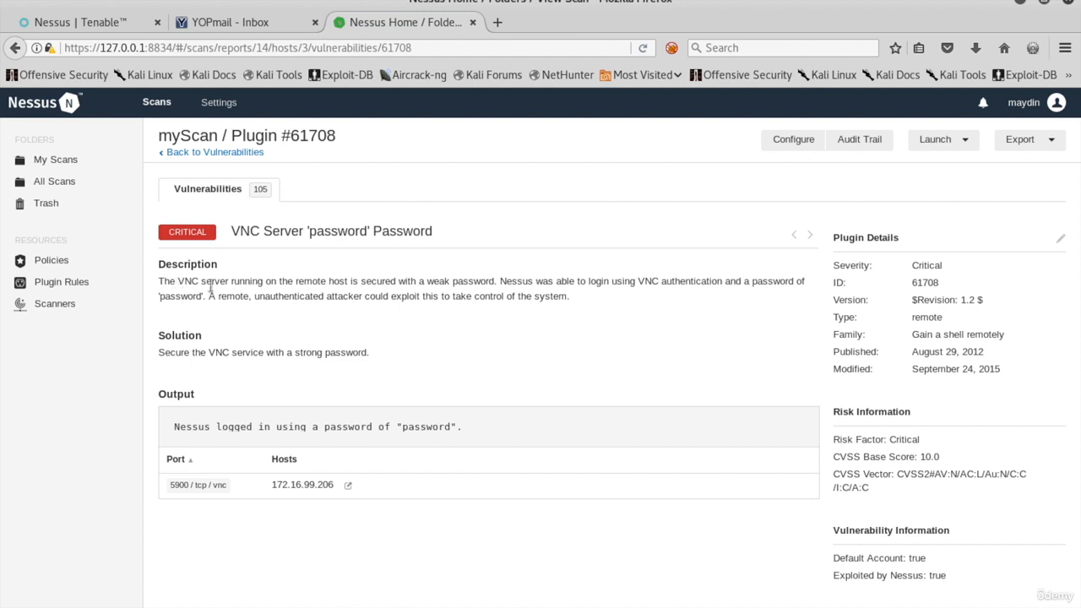
double_click(328, 231)
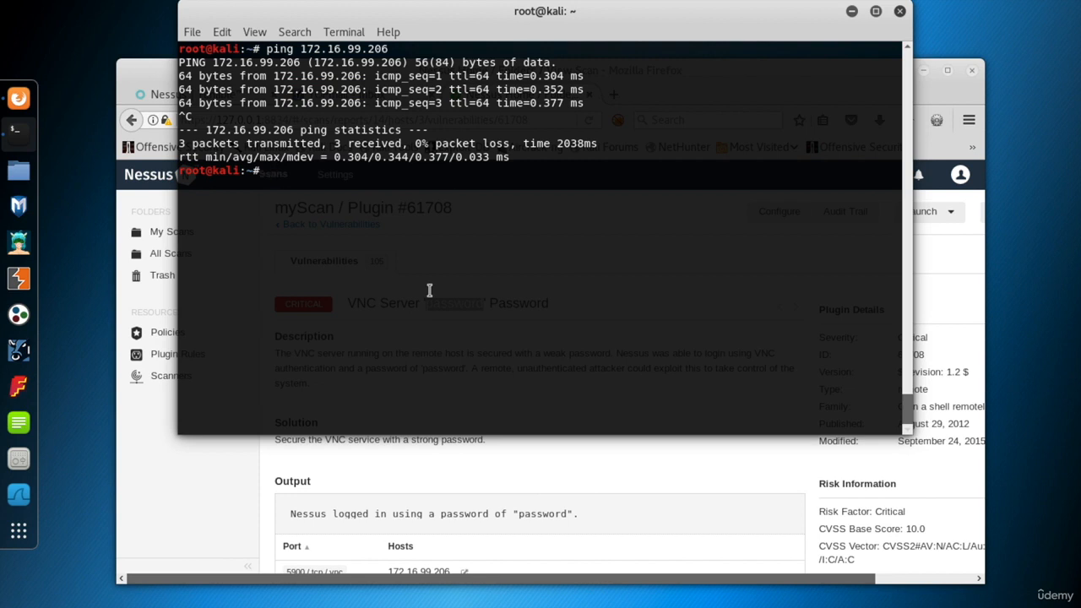
- Clear the Kali terminal, then run whoami and uname -a in the TightVNC session's root shell and highlight the reported host name
key("ctrl+l")
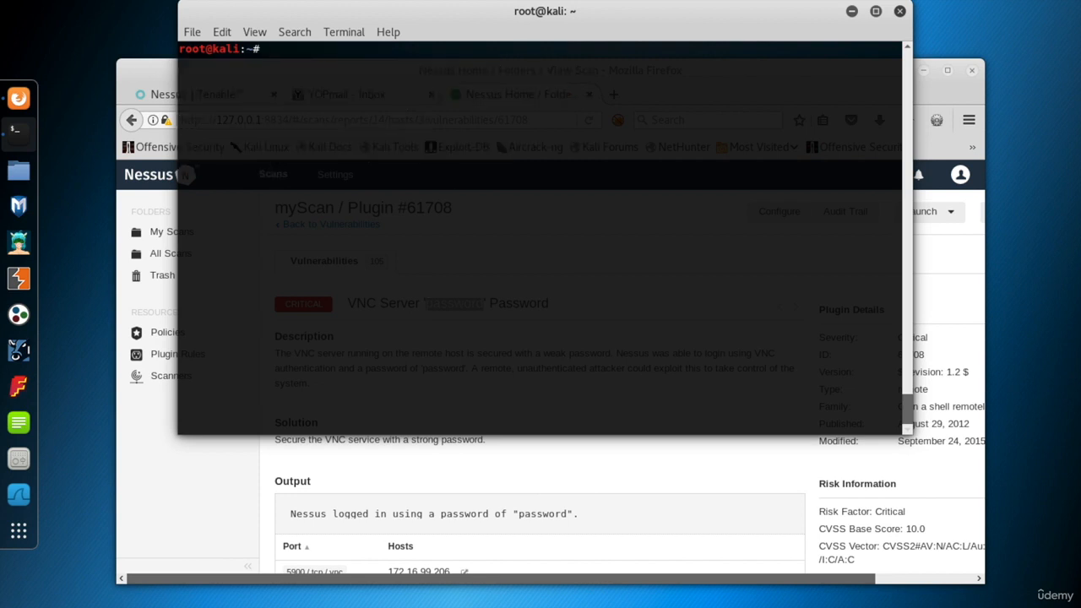
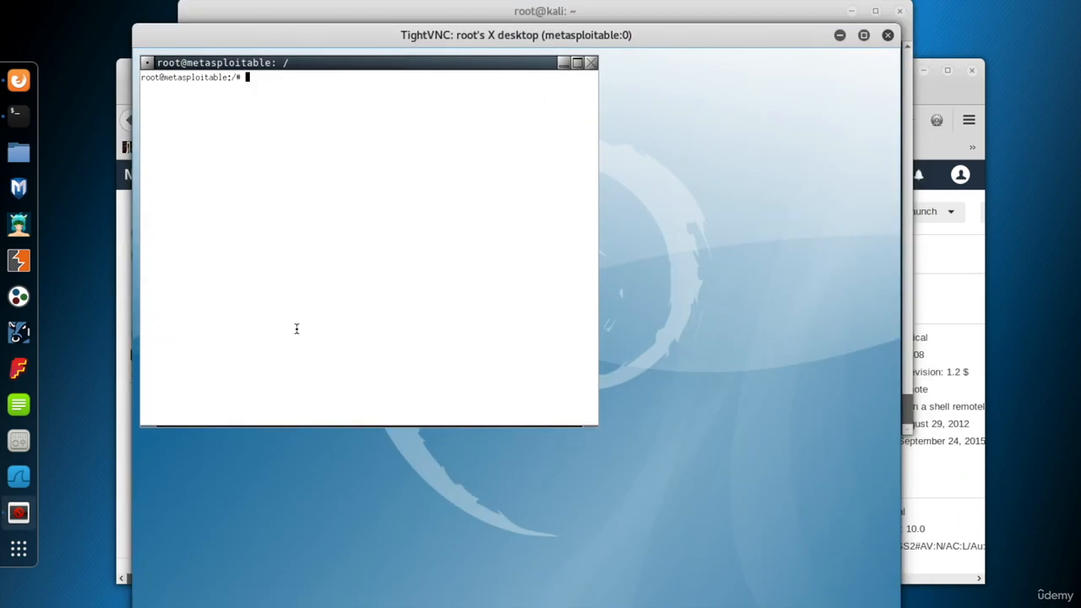
type("whoami")
key("Return")
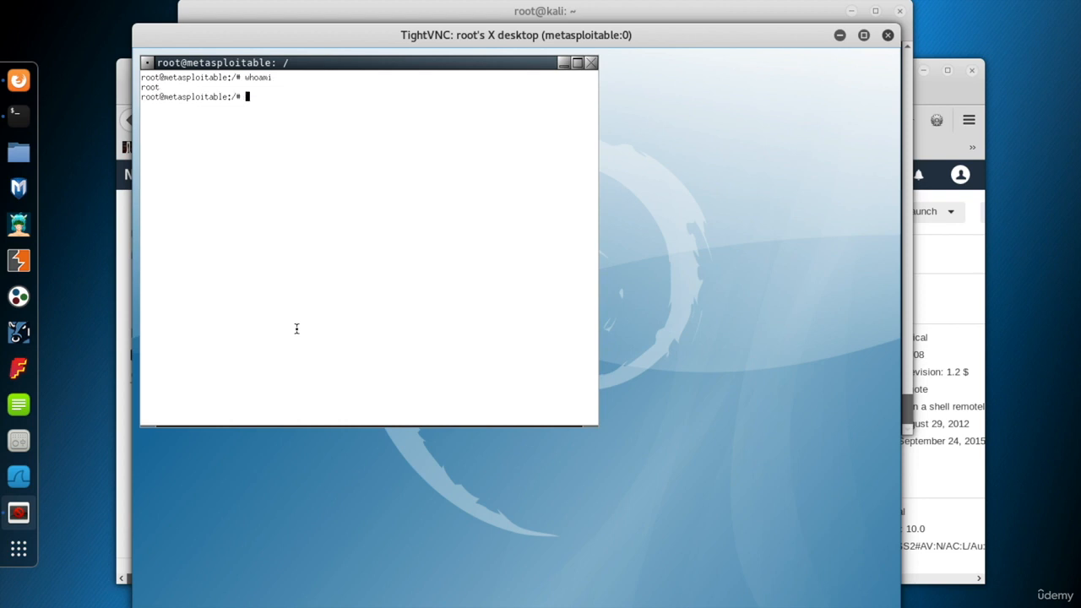
type("uname -a")
key("Return")
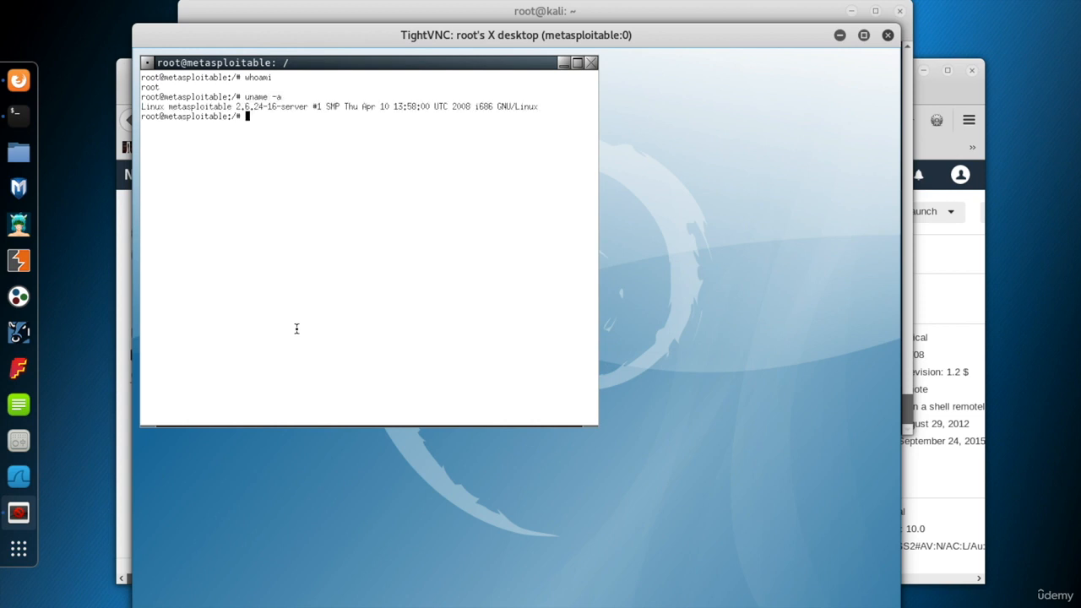
double_click(198, 107)
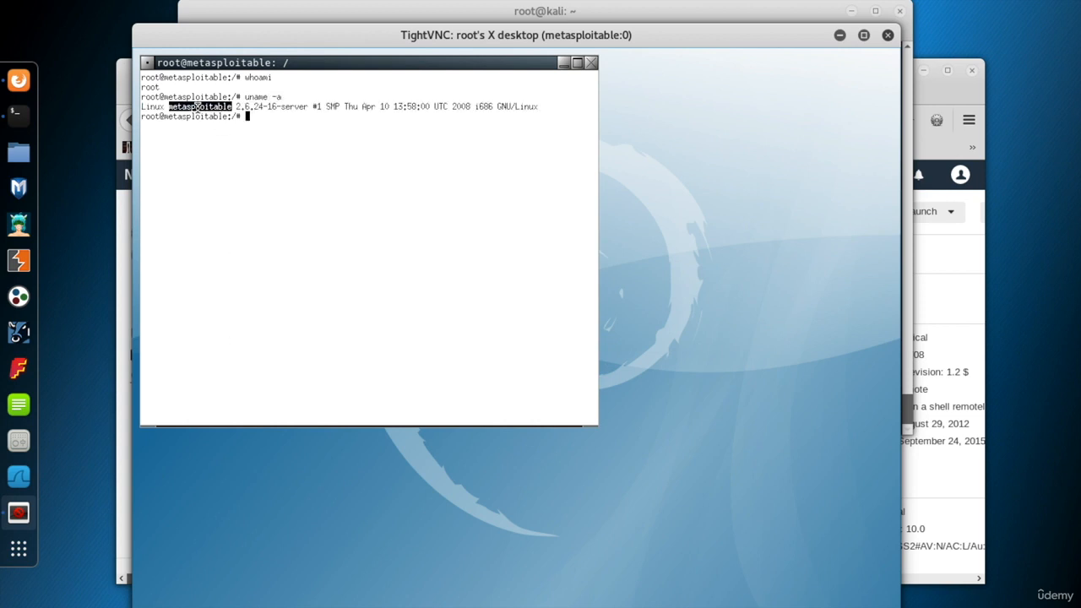
- Run ifconfig in the remote root shell and highlight the eth0 inet address
left_click(274, 112)
type("ifconfig")
key("Return")
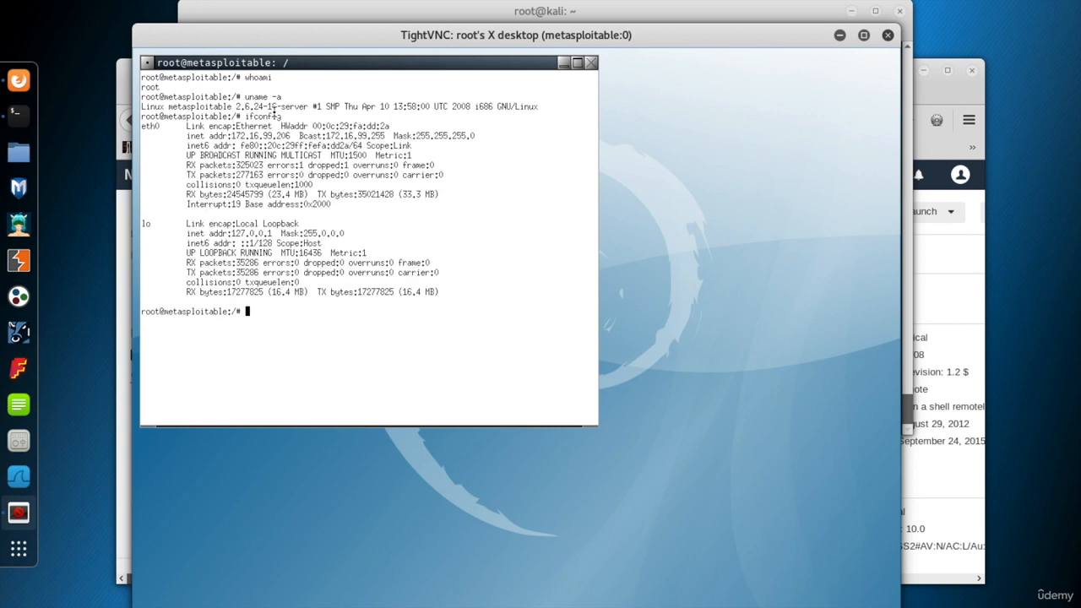
left_click_drag(227, 135, 292, 133)
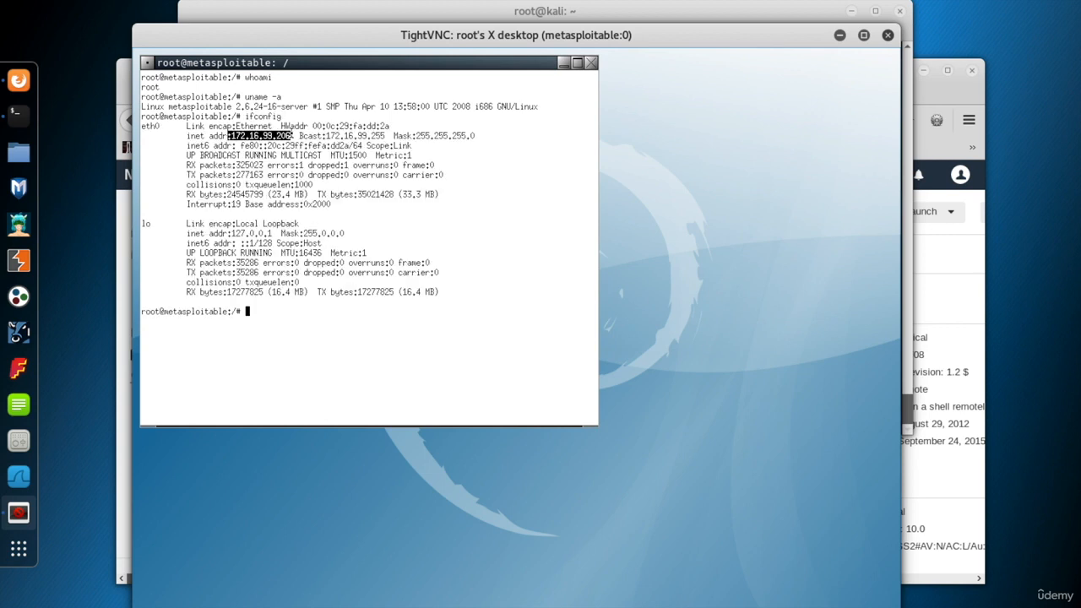
- List directory contents with ls in the remote root shell
left_click(277, 315)
type("ls ")
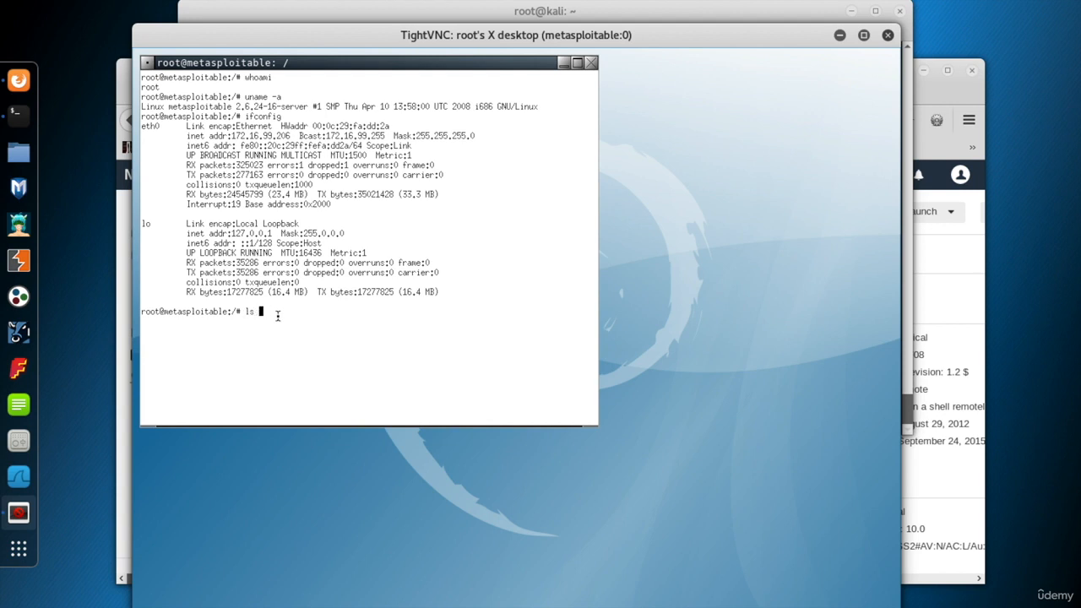